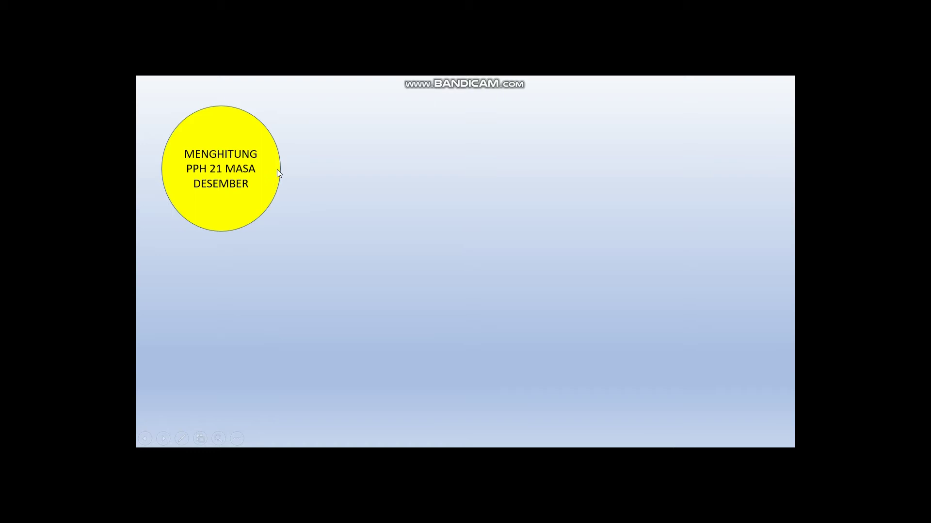
- Advance the slide show to reveal the remaining stages of calculating PPh 21 for December
{"action": "left_click", "coordinate": [299, 194]}
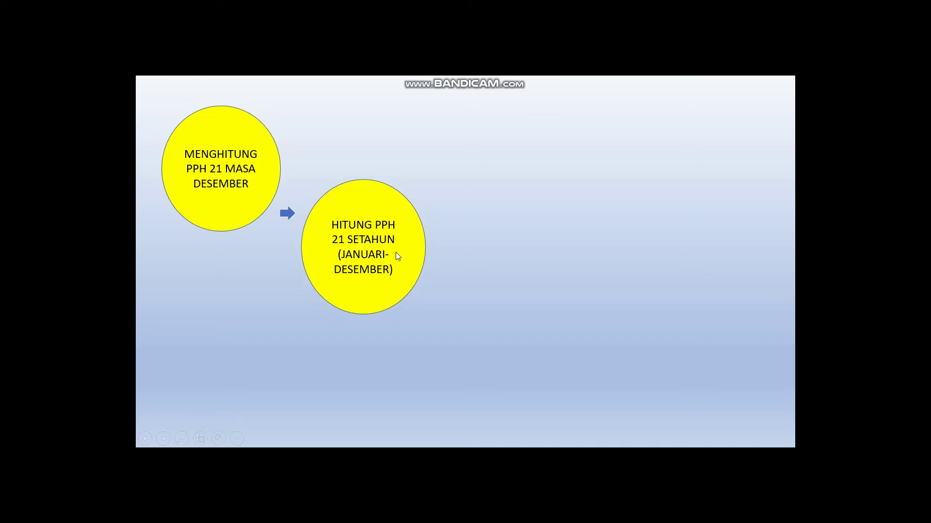
{"action": "left_click", "coordinate": [435, 284]}
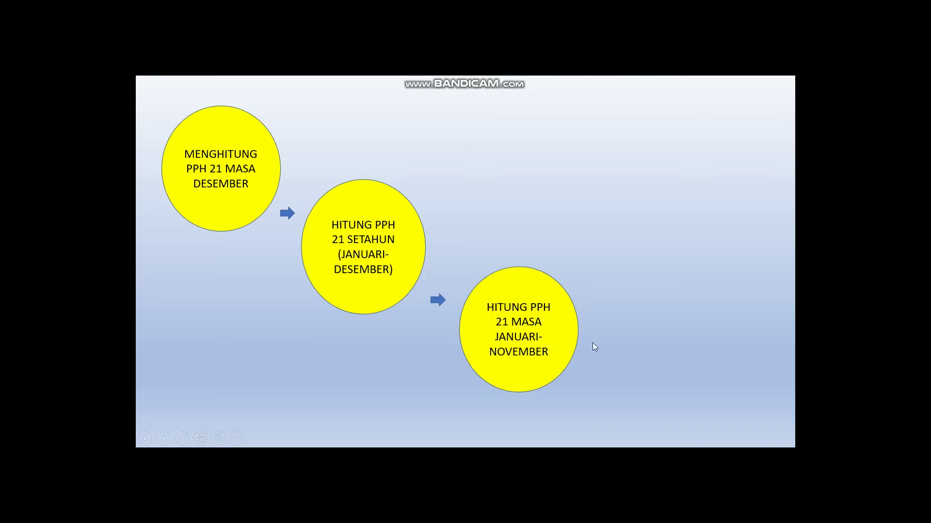
{"action": "left_click", "coordinate": [580, 330]}
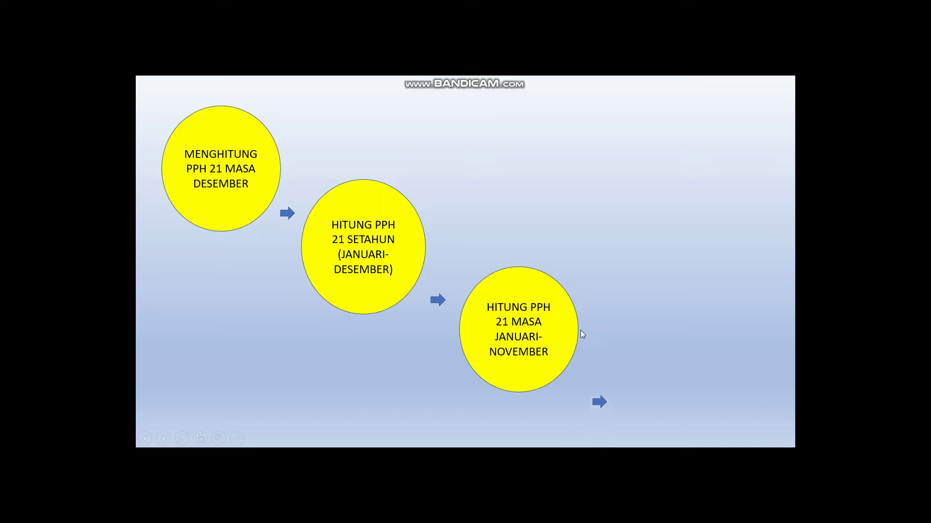
{"action": "left_click", "coordinate": [631, 344]}
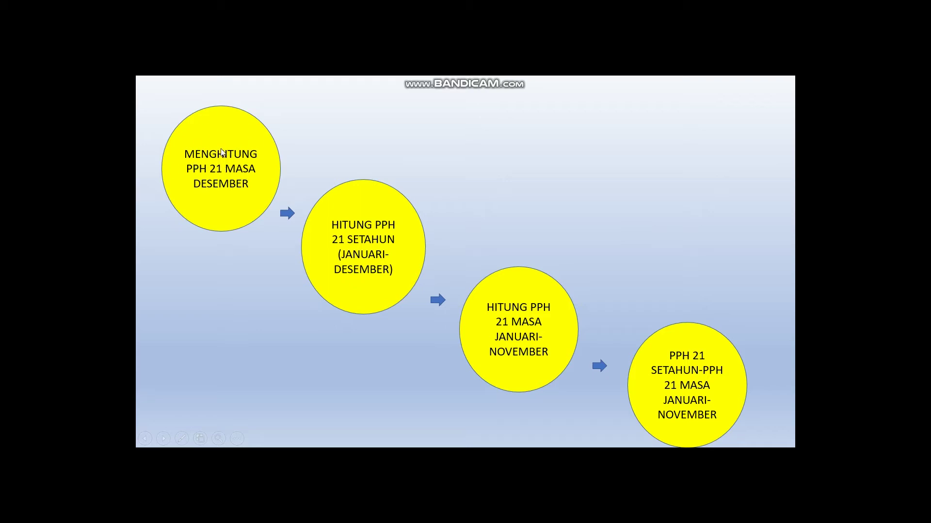
- Switch to the Excel workbook and review the Hit A1 annual calculation, the jan sheet and the form 1721-A1 sheet
{"action": "key", "text": "alt+Tab"}
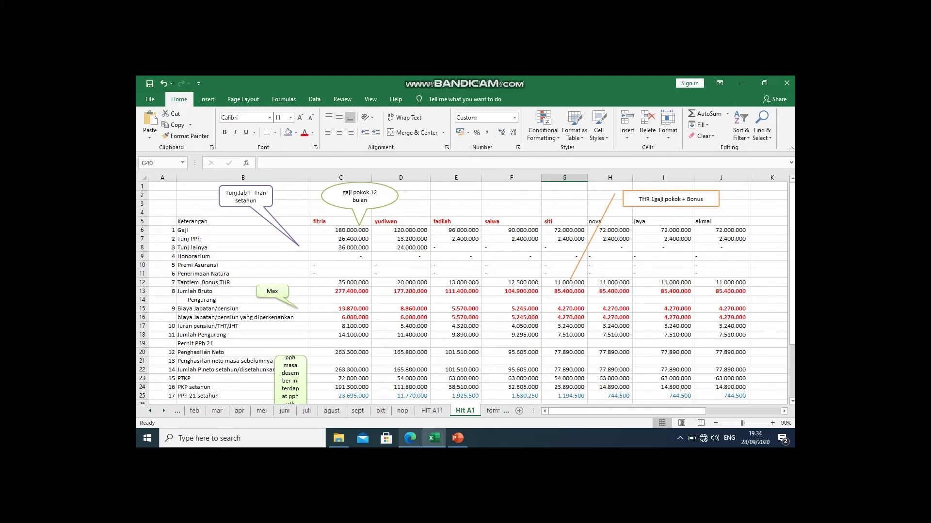
{"action": "scroll", "coordinate": [792, 261], "scroll_direction": "down", "scroll_amount": 2}
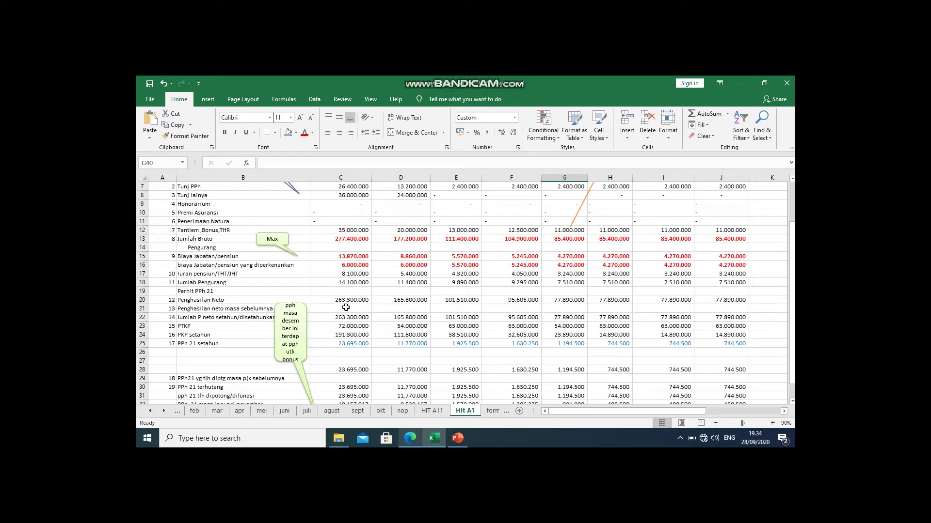
{"action": "left_click", "coordinate": [150, 411]}
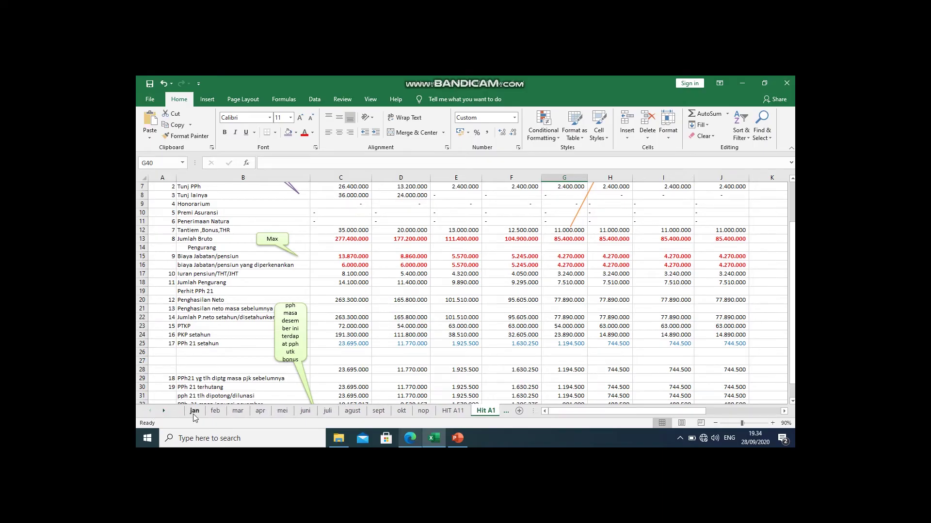
{"action": "left_click", "coordinate": [194, 412]}
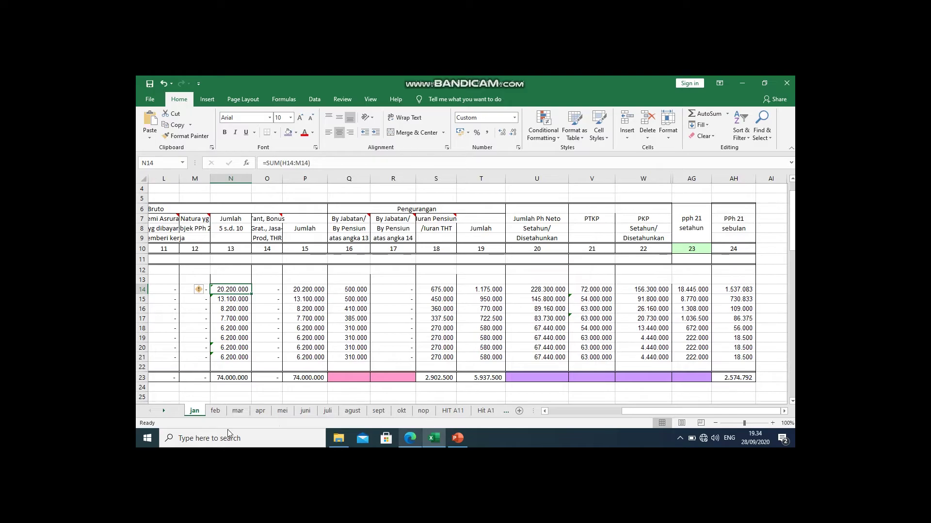
{"action": "left_click", "coordinate": [484, 410]}
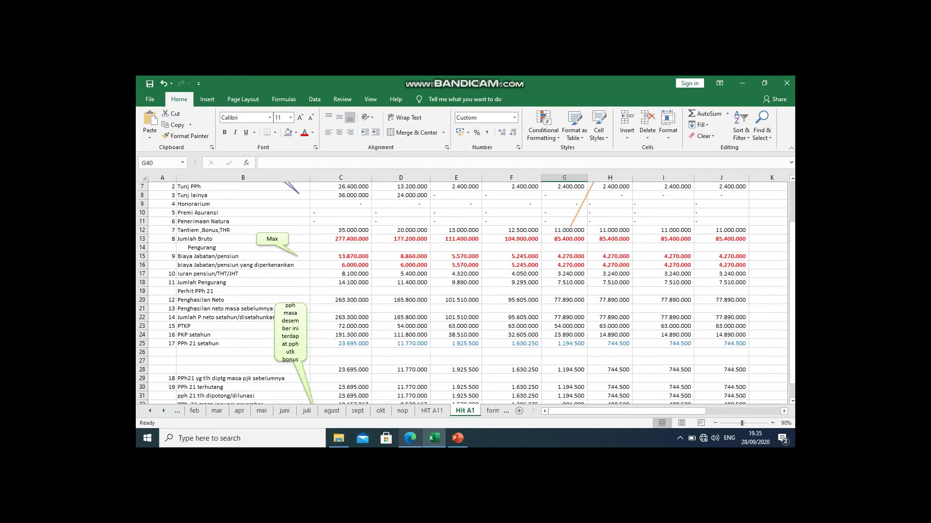
{"action": "left_click_drag", "start_coordinate": [792, 291], "coordinate": [792, 304]}
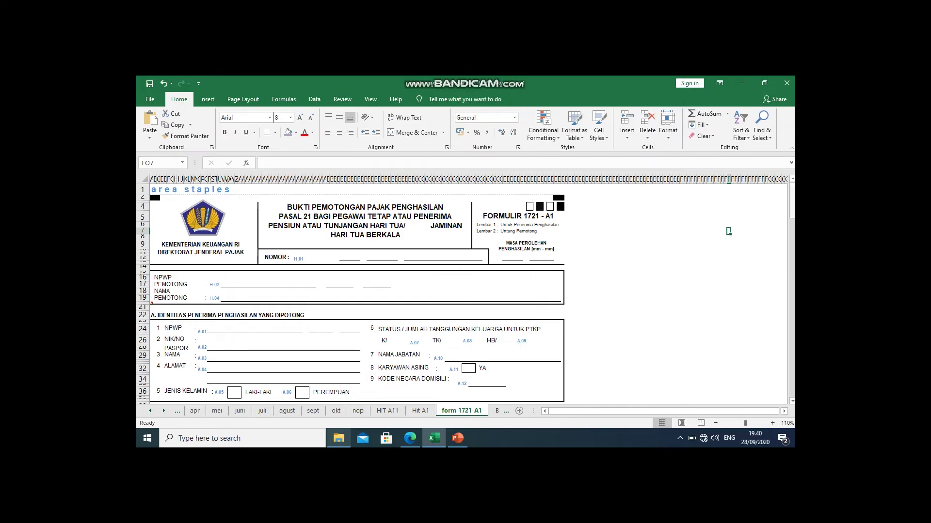
{"action": "mouse_move", "coordinate": [792, 197]}
{"action": "left_mouse_down"}
{"action": "mouse_move", "coordinate": [792, 252]}
{"action": "mouse_move", "coordinate": [792, 199]}
{"action": "left_mouse_up"}
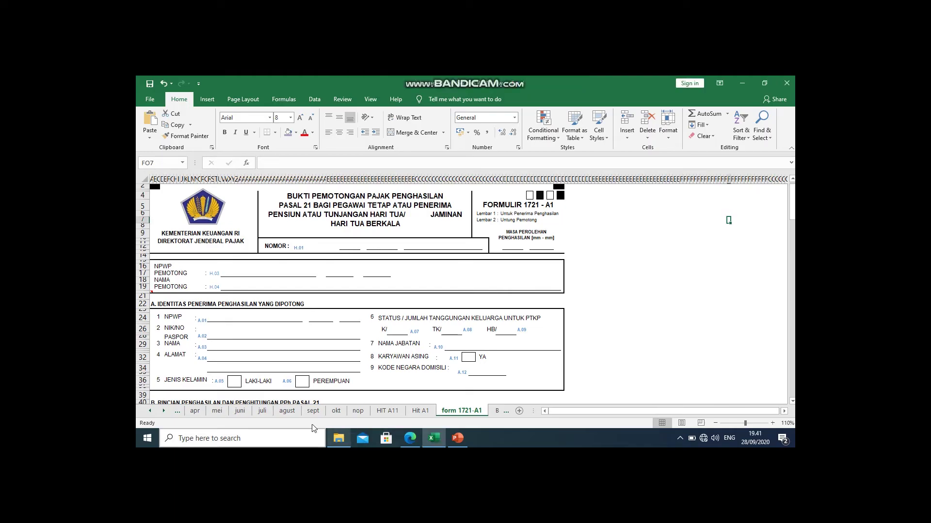
- Switch to File Explorer and open the e-SPT Masa 21-26 2014 folder inside C:\Program Files (x86)\DJP
{"action": "left_click", "coordinate": [338, 439]}
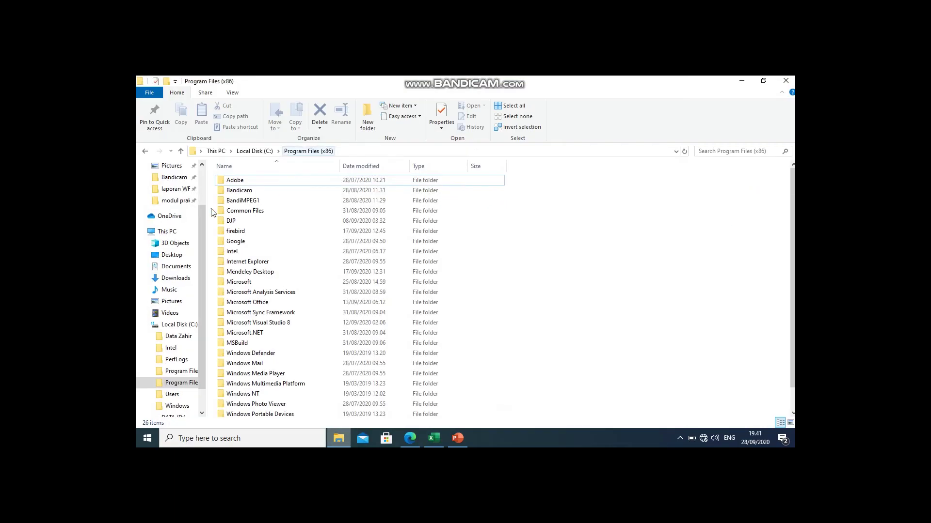
{"action": "left_click", "coordinate": [187, 328]}
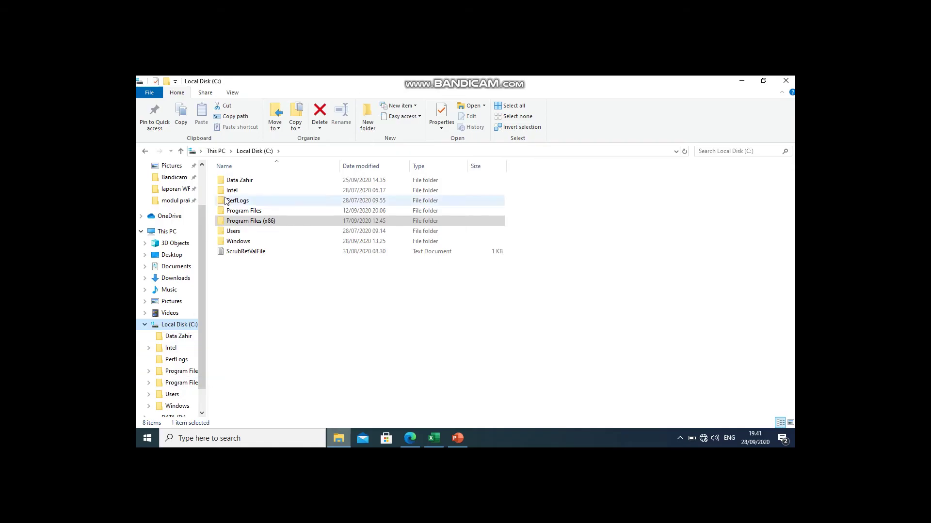
{"action": "double_click", "coordinate": [238, 222]}
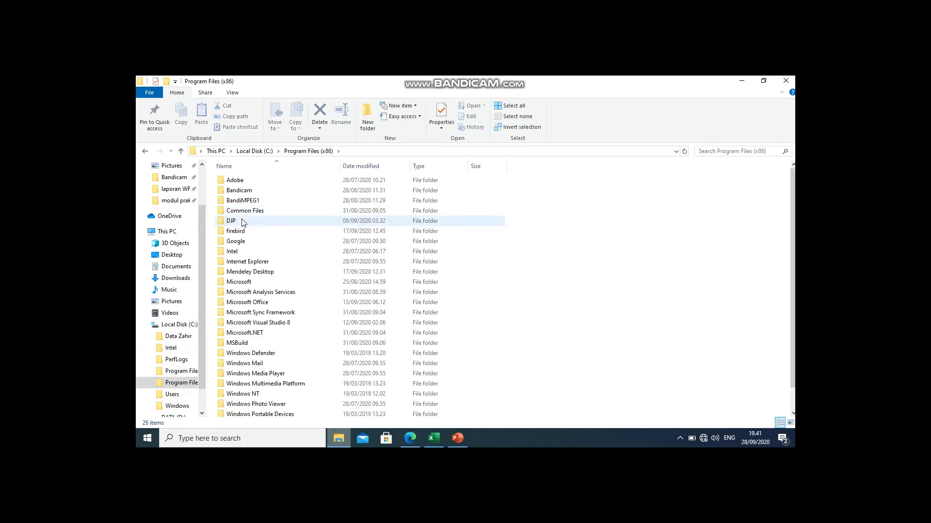
{"action": "double_click", "coordinate": [243, 222]}
{"action": "double_click", "coordinate": [254, 182]}
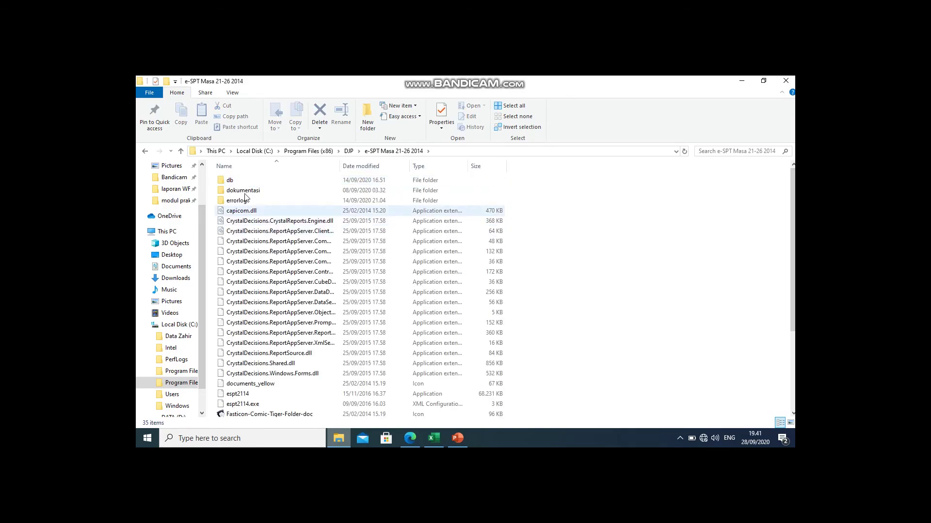
- Open the 1721_I_bulanan file in Excel from dokumentasi > csv format > contoh csv
{"action": "double_click", "coordinate": [248, 191]}
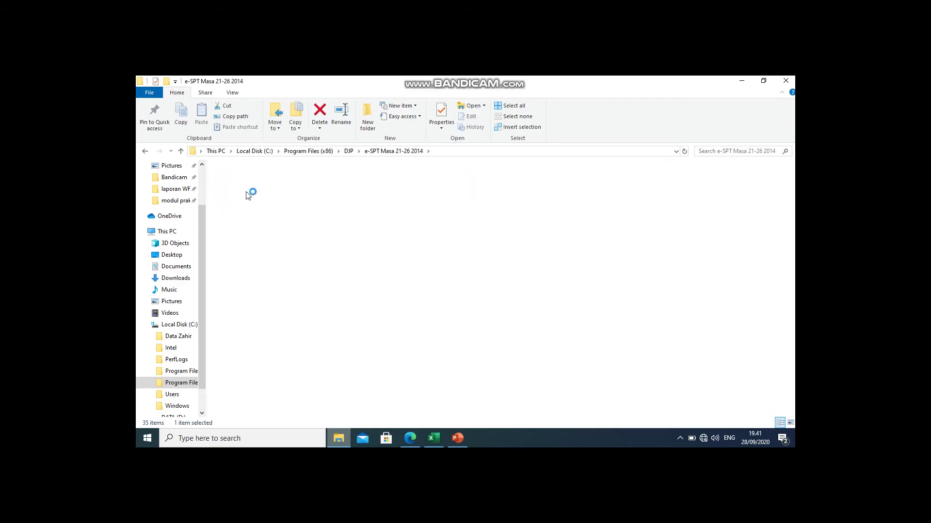
{"action": "double_click", "coordinate": [243, 183]}
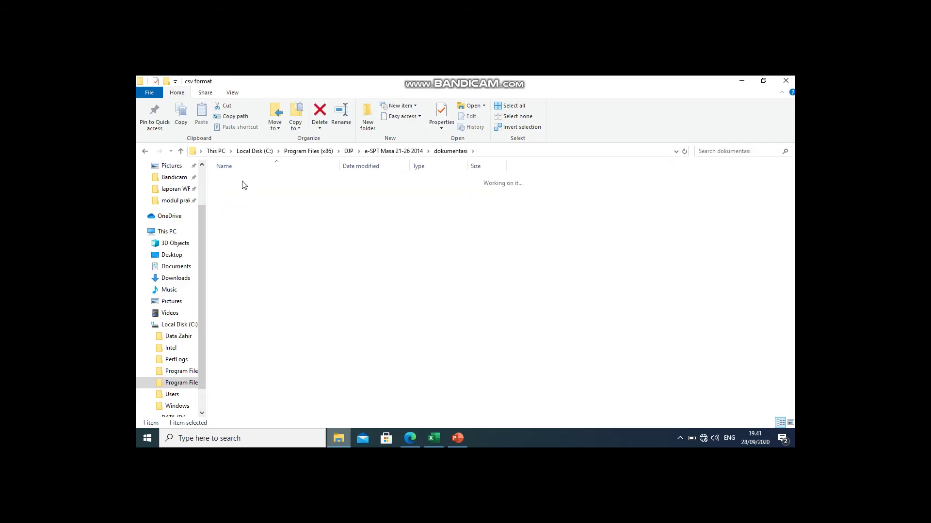
{"action": "double_click", "coordinate": [247, 181]}
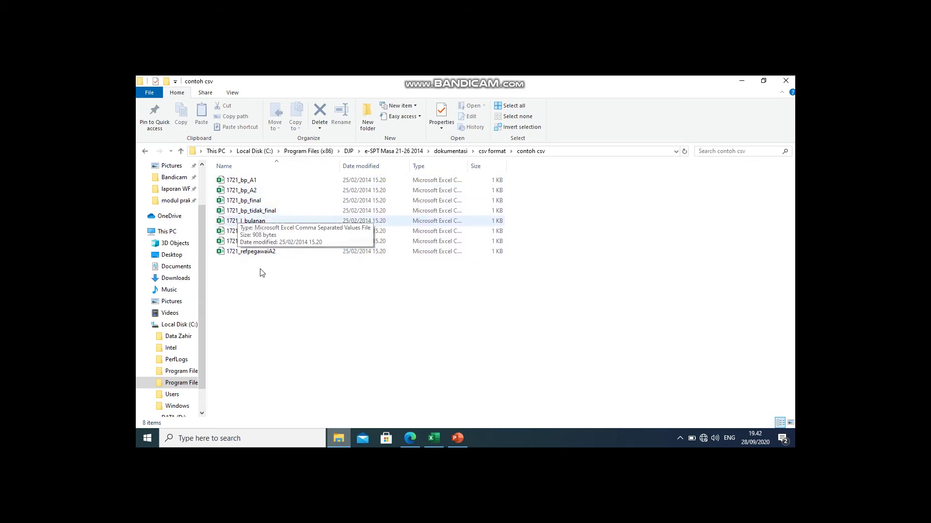
{"action": "left_click", "coordinate": [245, 221]}
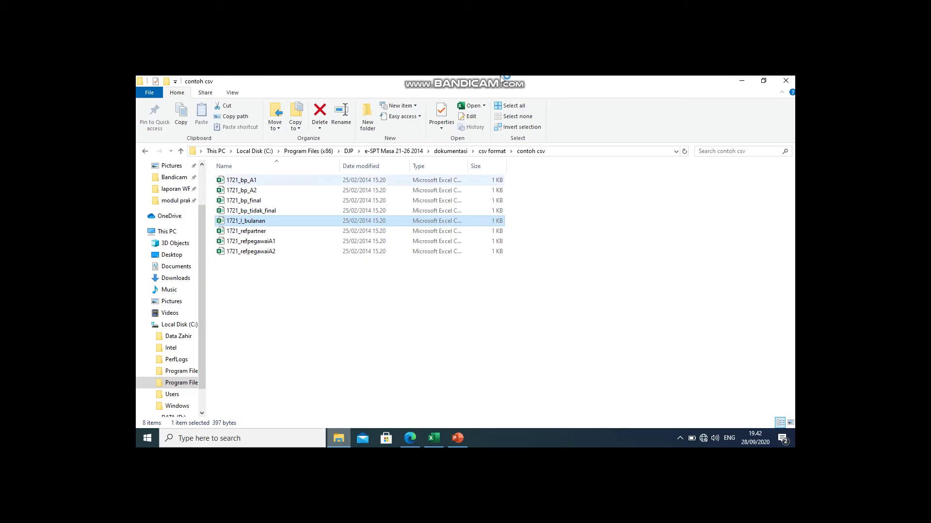
{"action": "mouse_move", "coordinate": [499, 76]}
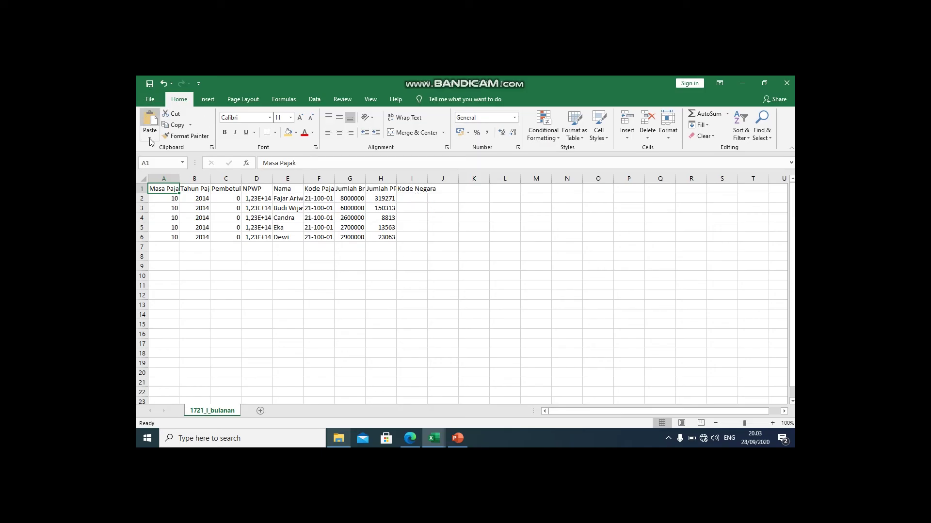
- Start saving a copy of the 1721_I_bulanan file, choosing the first folder on the DATA (D:) drive as destination
{"action": "left_click", "coordinate": [153, 100]}
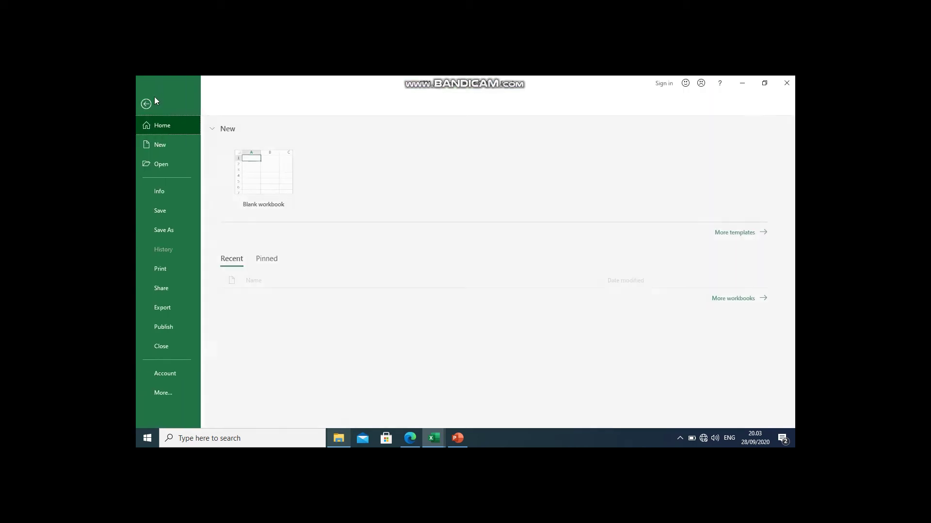
{"action": "left_click", "coordinate": [171, 233]}
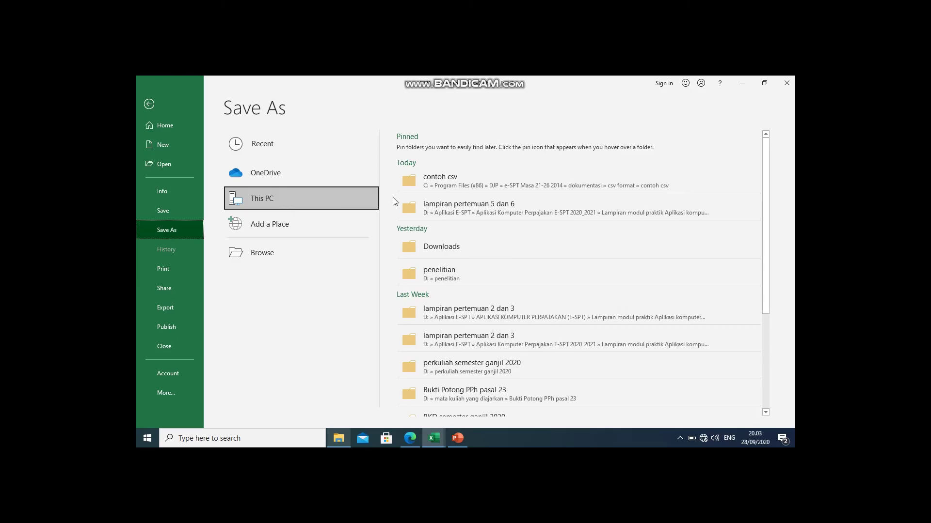
{"action": "left_click", "coordinate": [459, 179]}
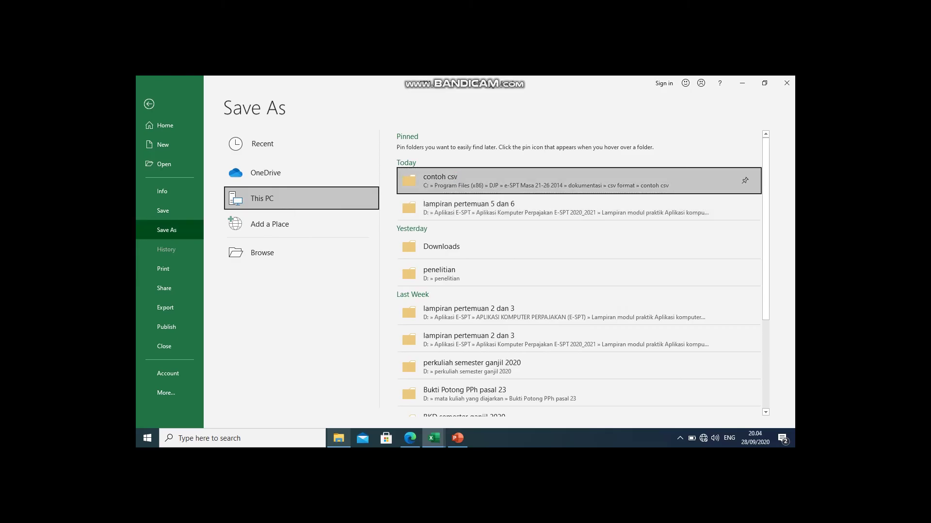
{"action": "mouse_move", "coordinate": [510, 86]}
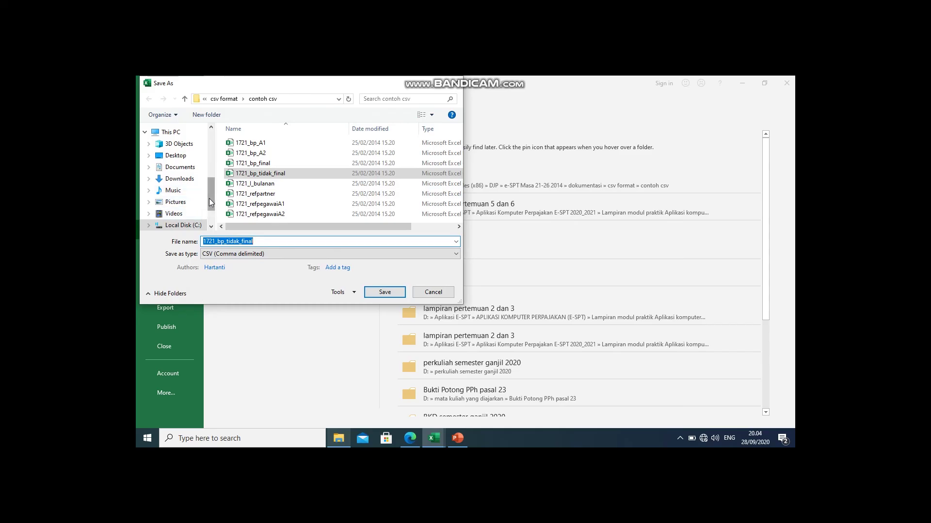
{"action": "left_click_drag", "start_coordinate": [210, 202], "coordinate": [209, 211]}
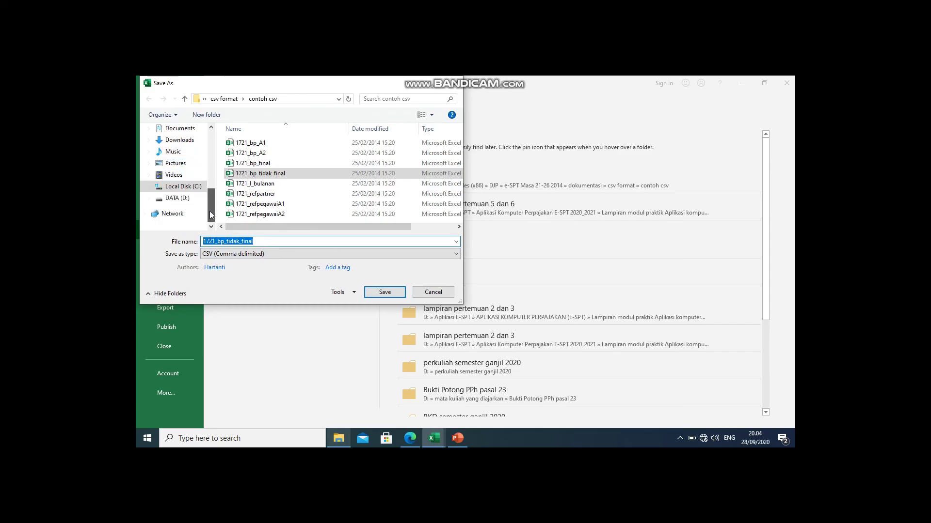
{"action": "left_click", "coordinate": [182, 199]}
{"action": "left_click", "coordinate": [184, 197]}
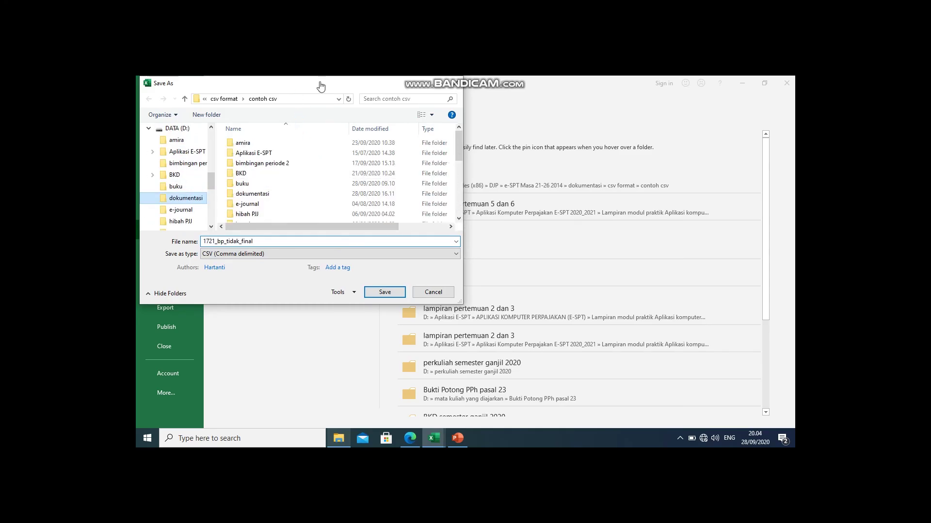
{"action": "left_click", "coordinate": [184, 141]}
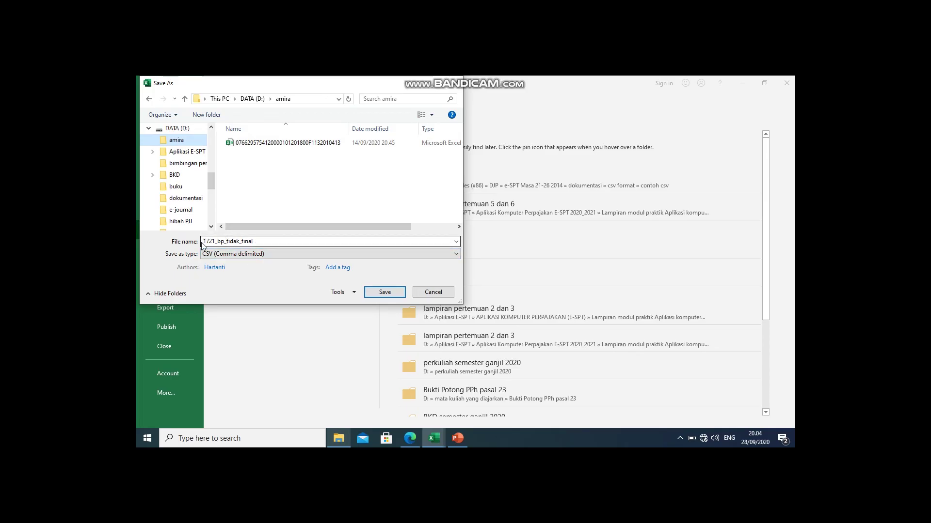
- Save the copy as PEGAWAI TETAP in CSV (Comma delimited) format, keeping that format, and close the file
{"action": "double_click", "coordinate": [257, 243]}
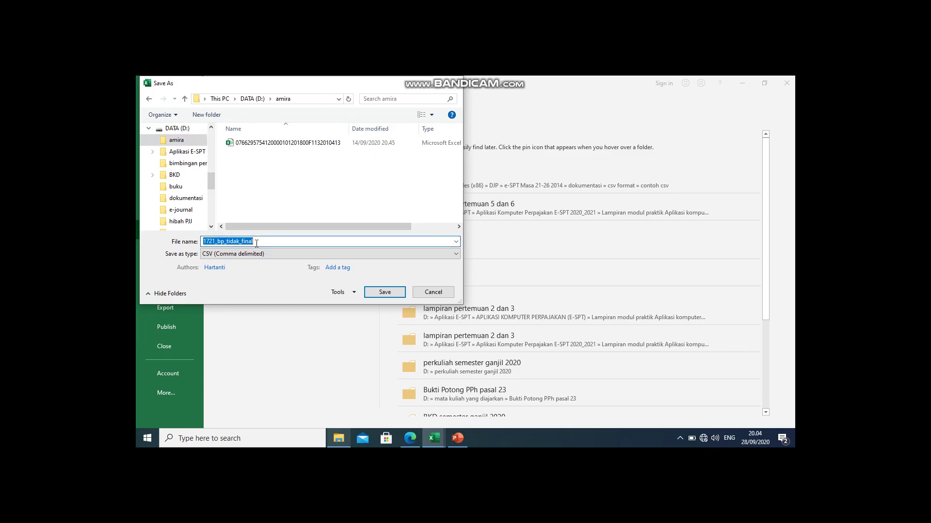
{"action": "type", "text": "PEGAWAI TETAP"}
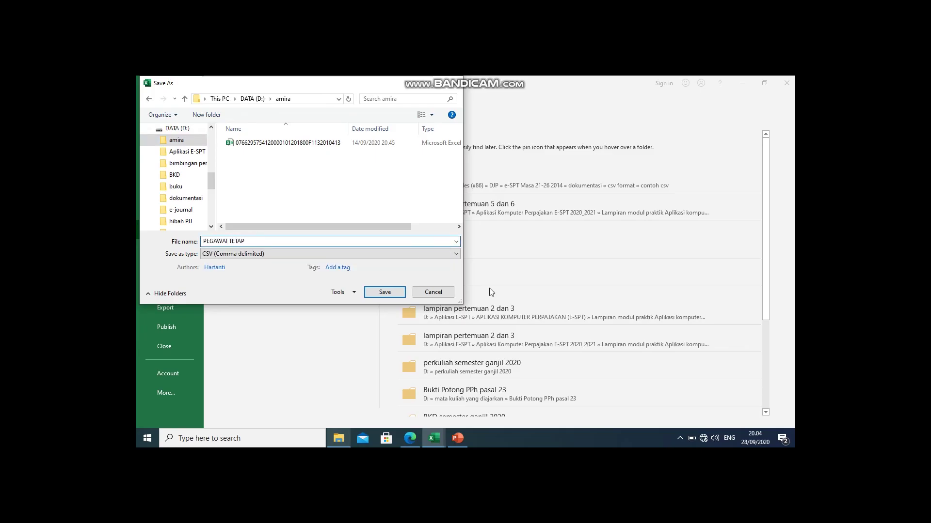
{"action": "left_click", "coordinate": [454, 255]}
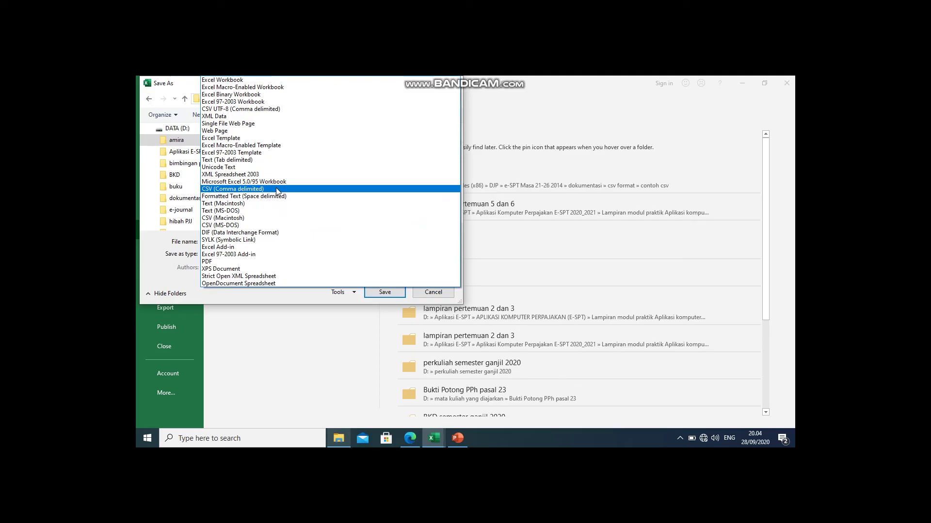
{"action": "left_click", "coordinate": [277, 189]}
{"action": "left_click", "coordinate": [371, 291]}
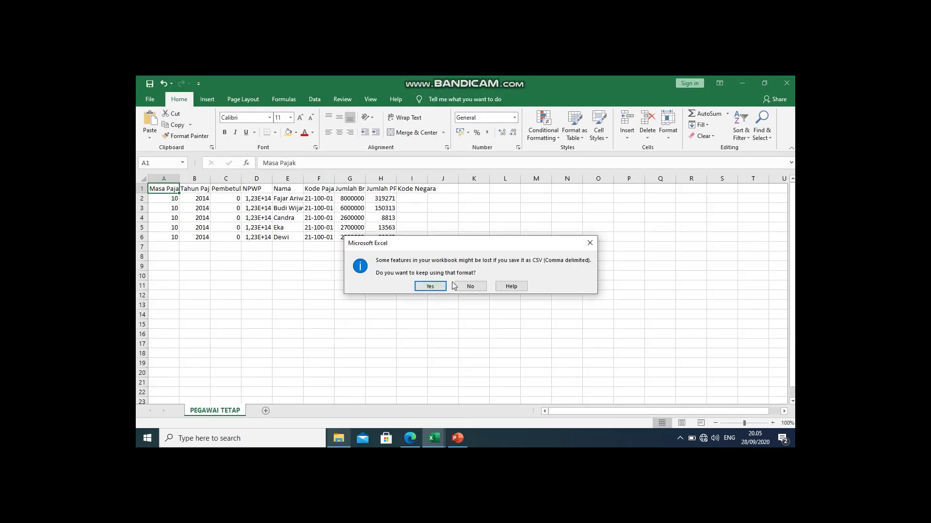
{"action": "left_click", "coordinate": [430, 287]}
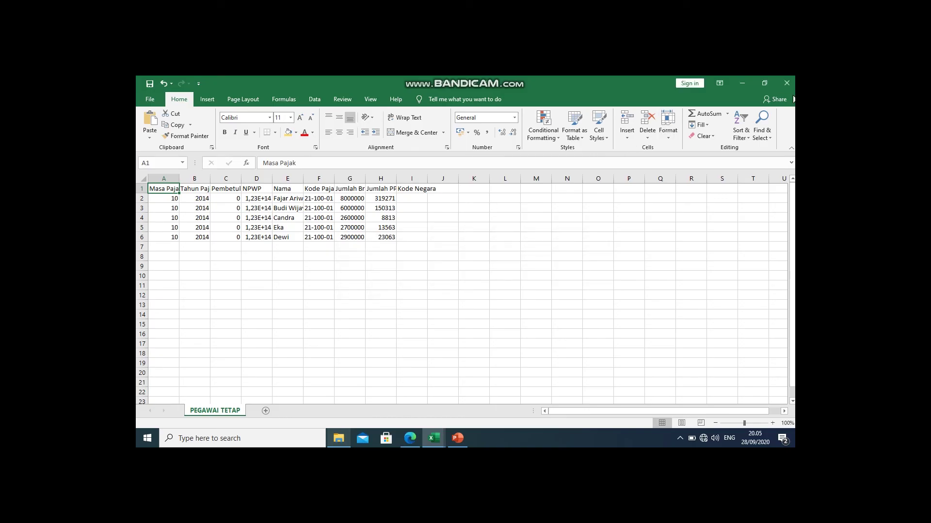
{"action": "left_click", "coordinate": [786, 85]}
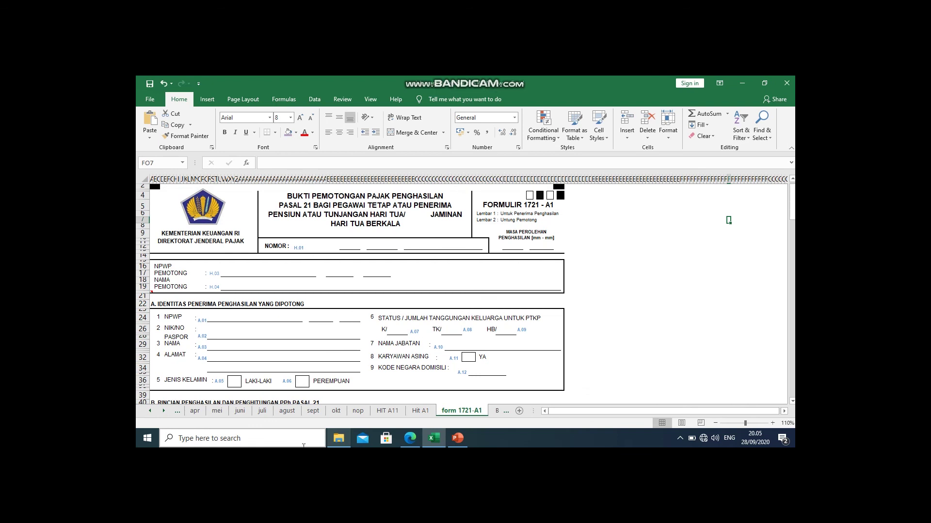
- Switch to File Explorer with the contoh csv folder
{"action": "left_click", "coordinate": [335, 440]}
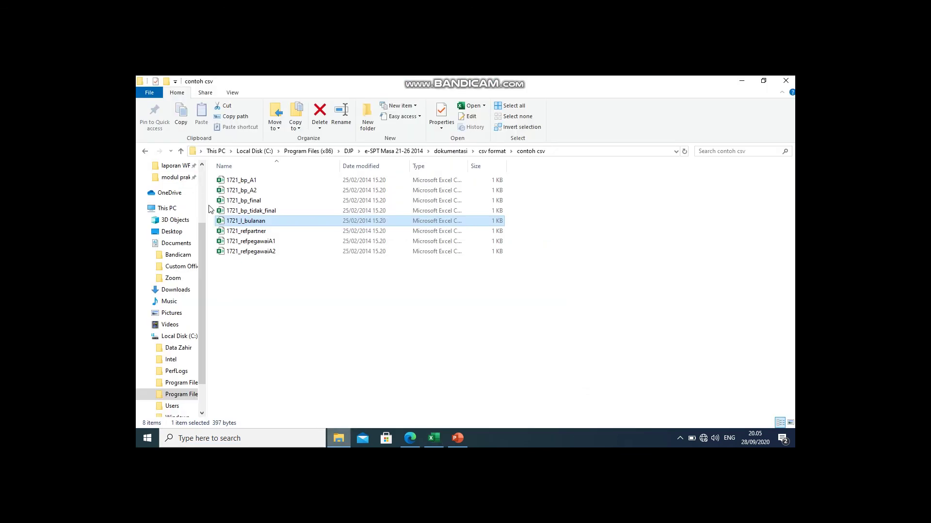